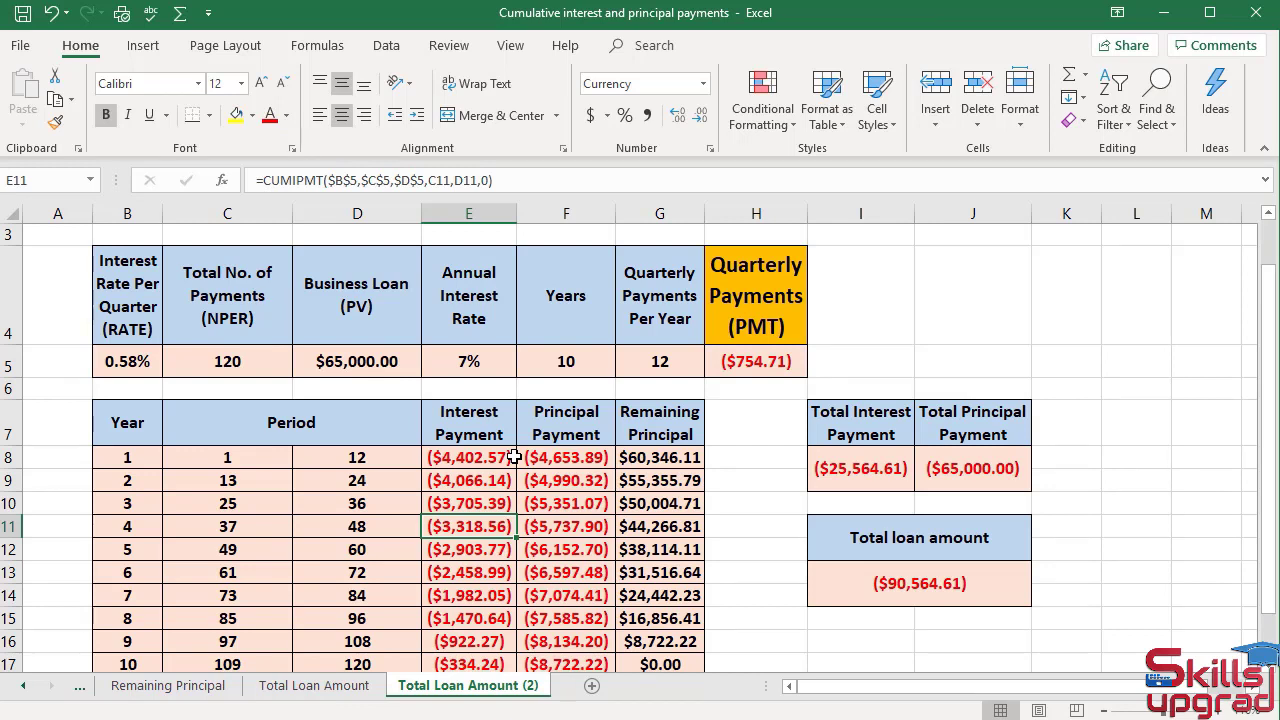
Move the Total Loan Amount (2) sheet into the Copy of Income Statement and depreciation of assets.xlsx workbook, before SLN Function.
right_click(455, 690)
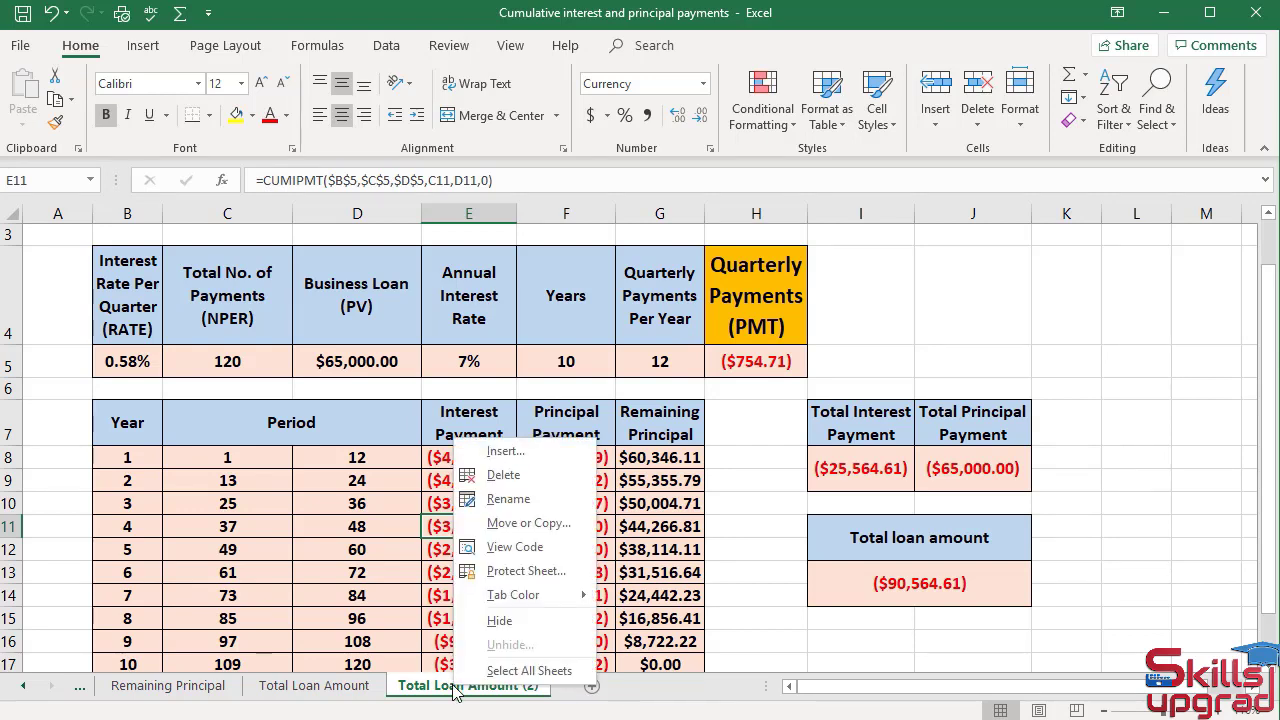
click(512, 523)
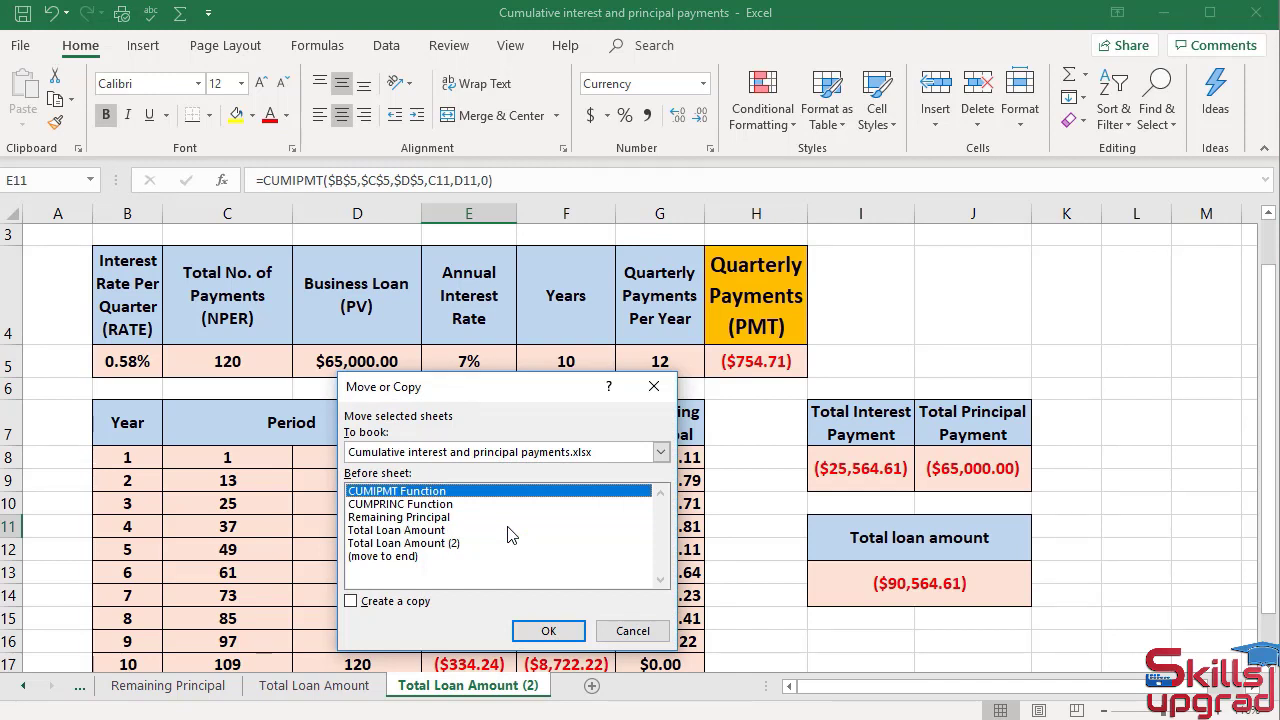
click(661, 452)
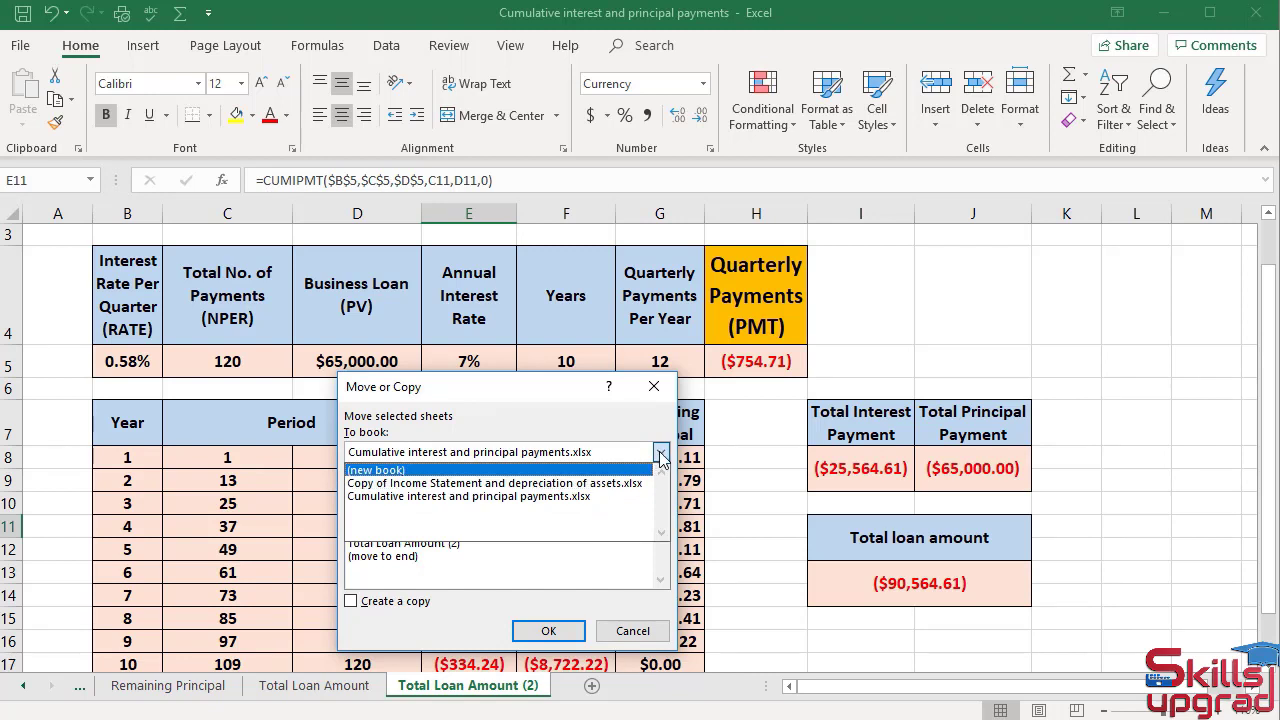
click(603, 484)
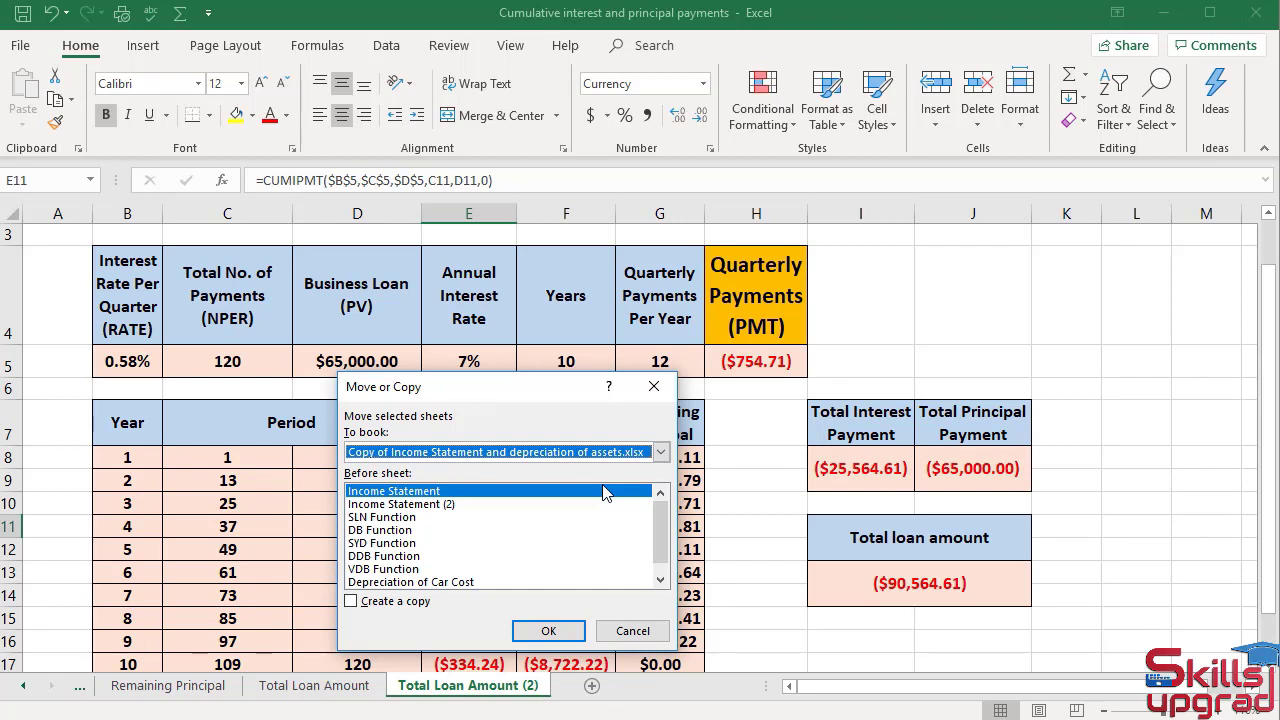
click(412, 517)
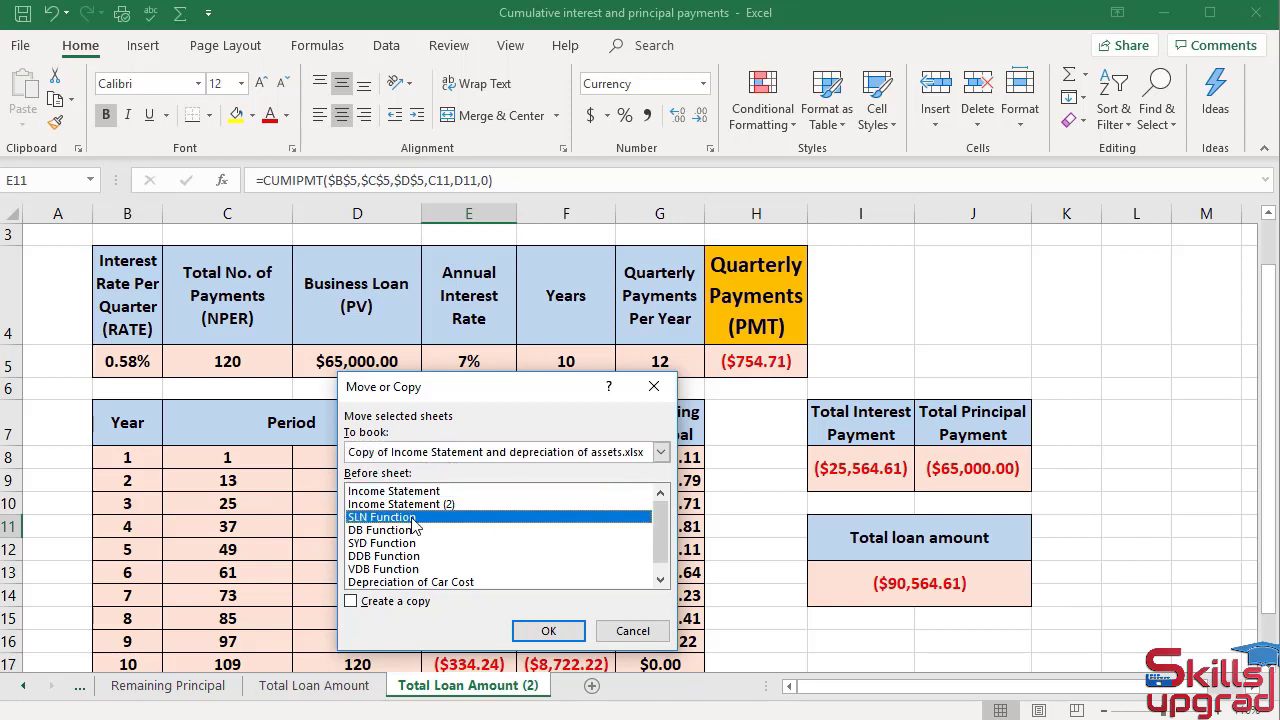
click(550, 632)
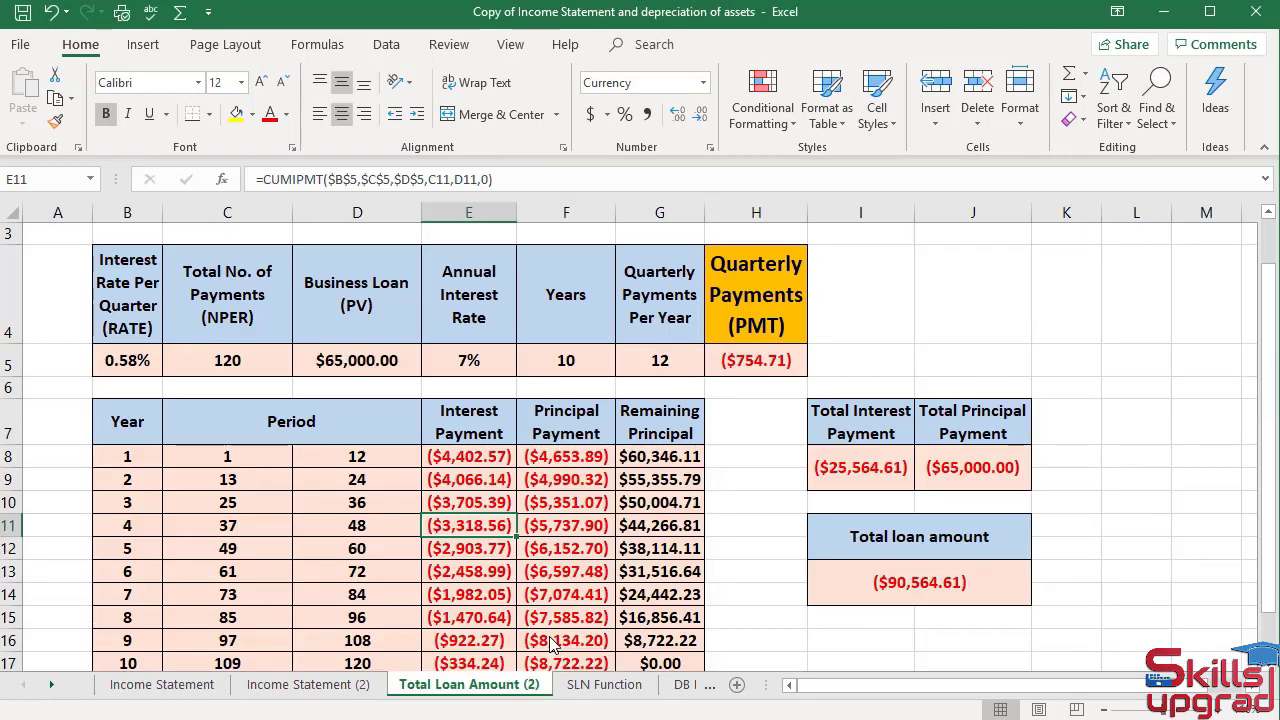
Rename the moved sheet as Interst Payment.
double_click(513, 684)
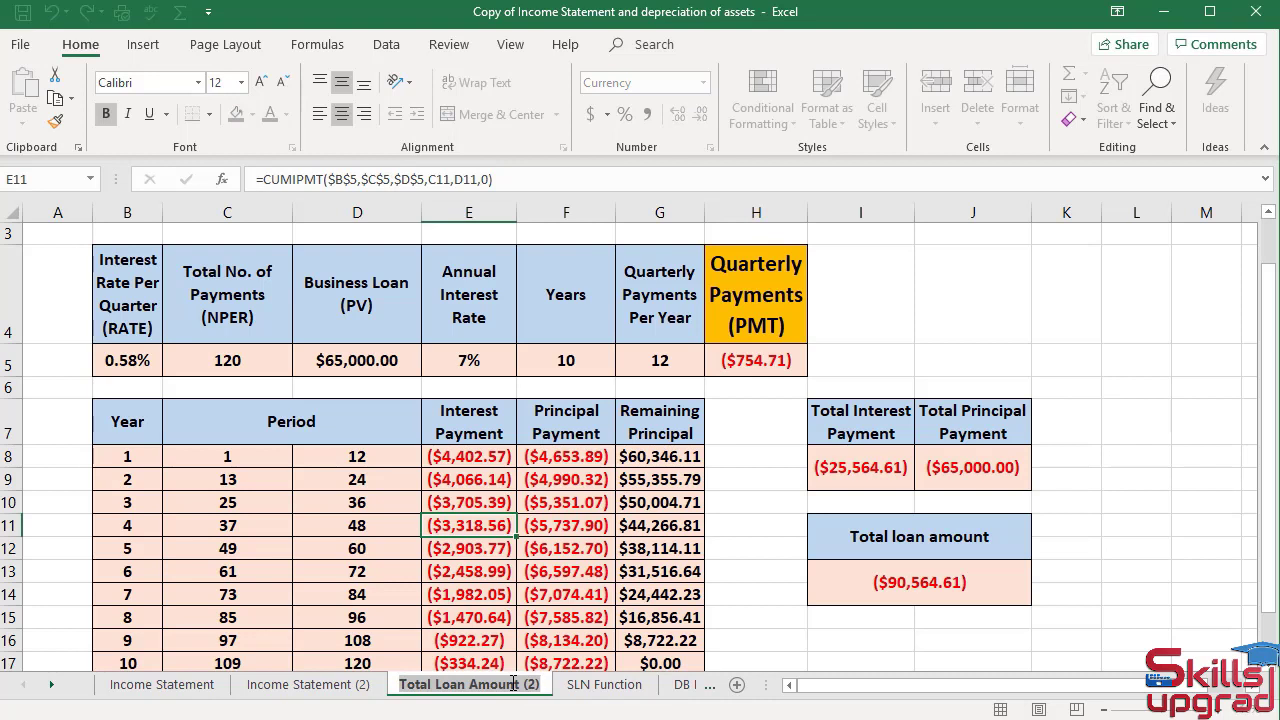
text(I)
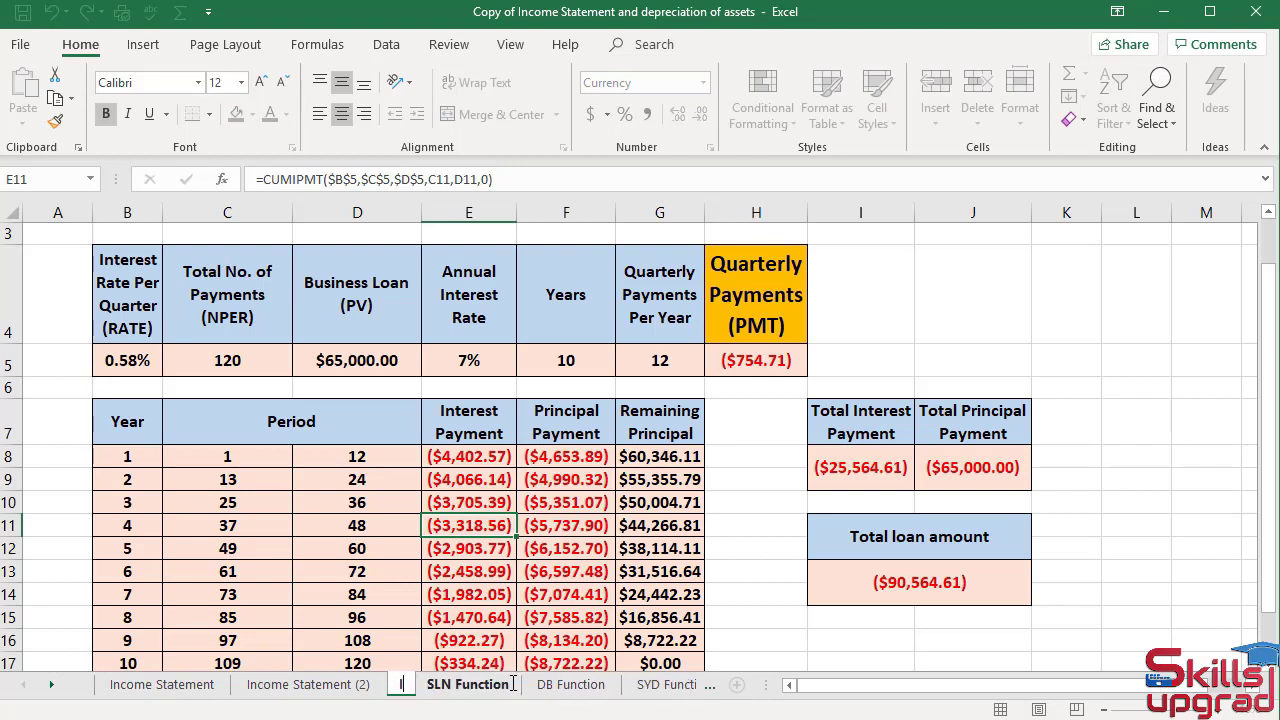
text(nterst)
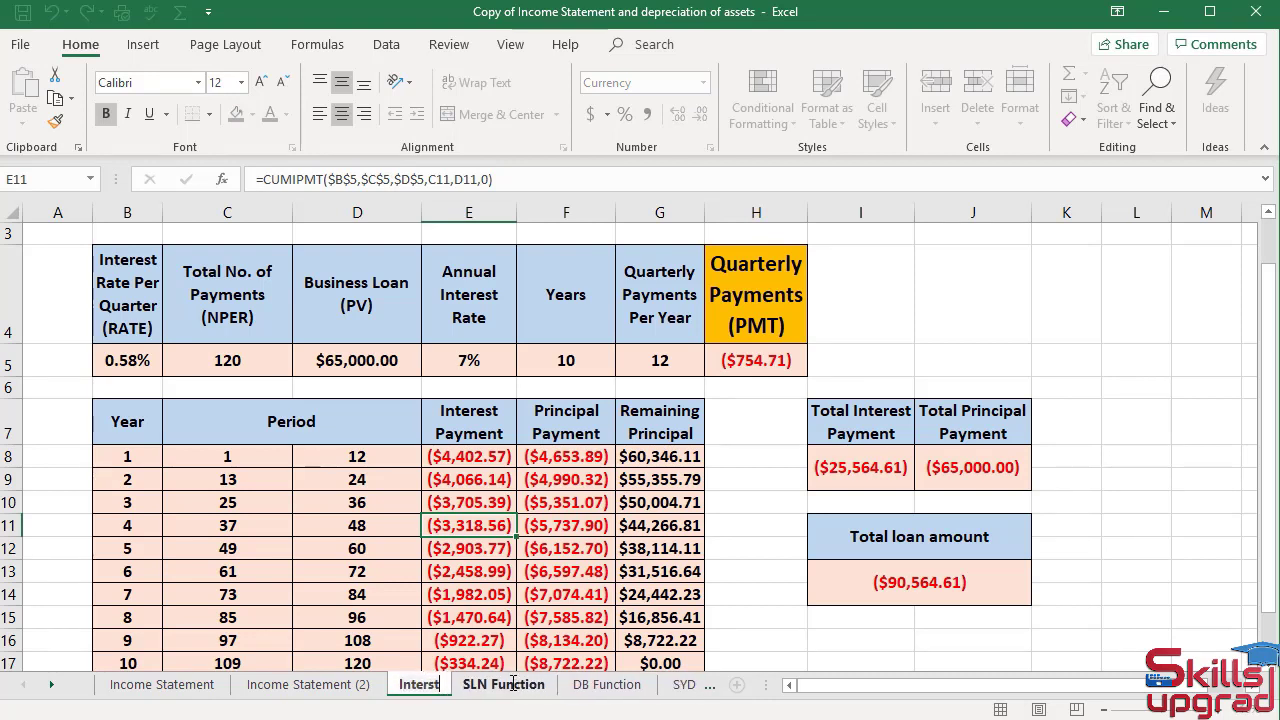
text( Pa)
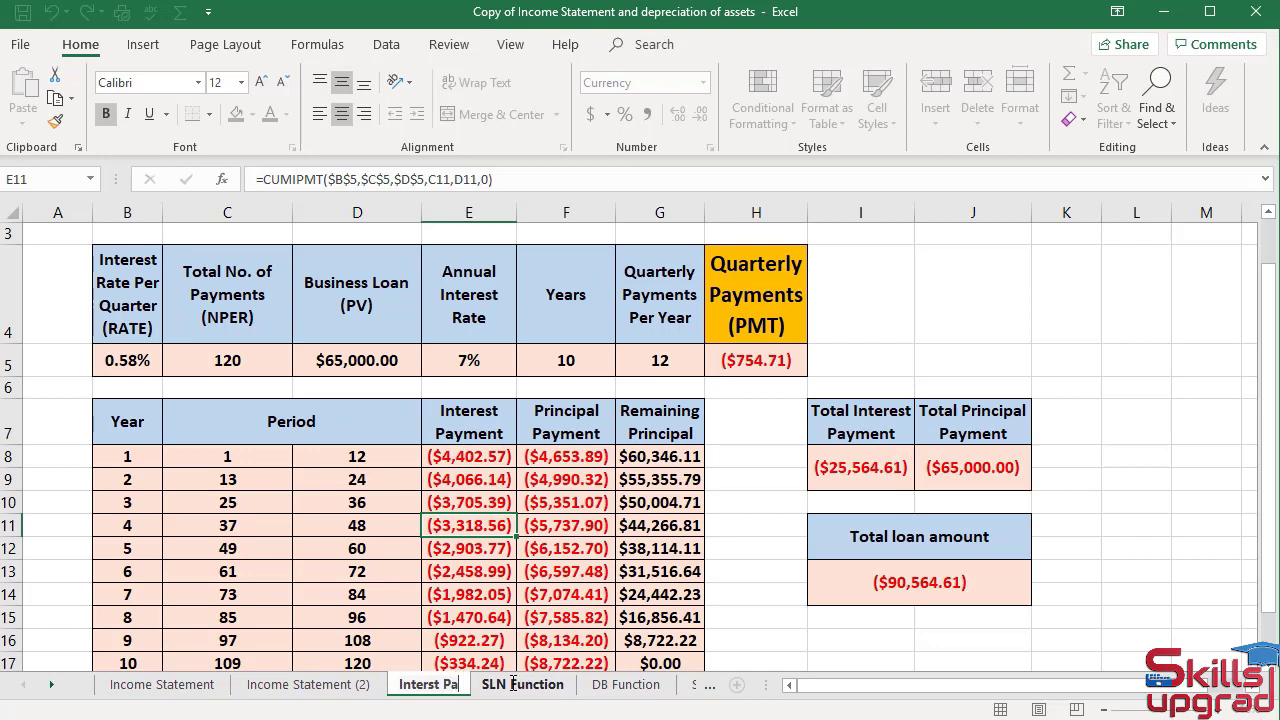
text(yment)
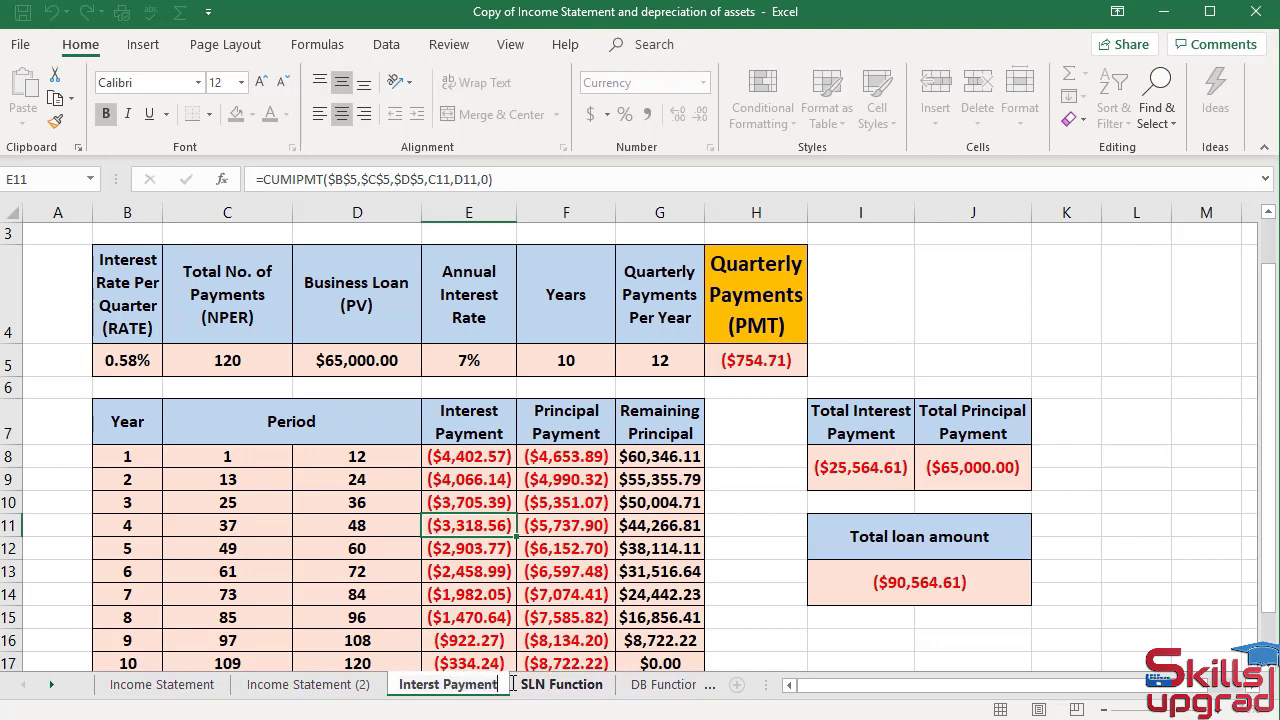
key(Return)
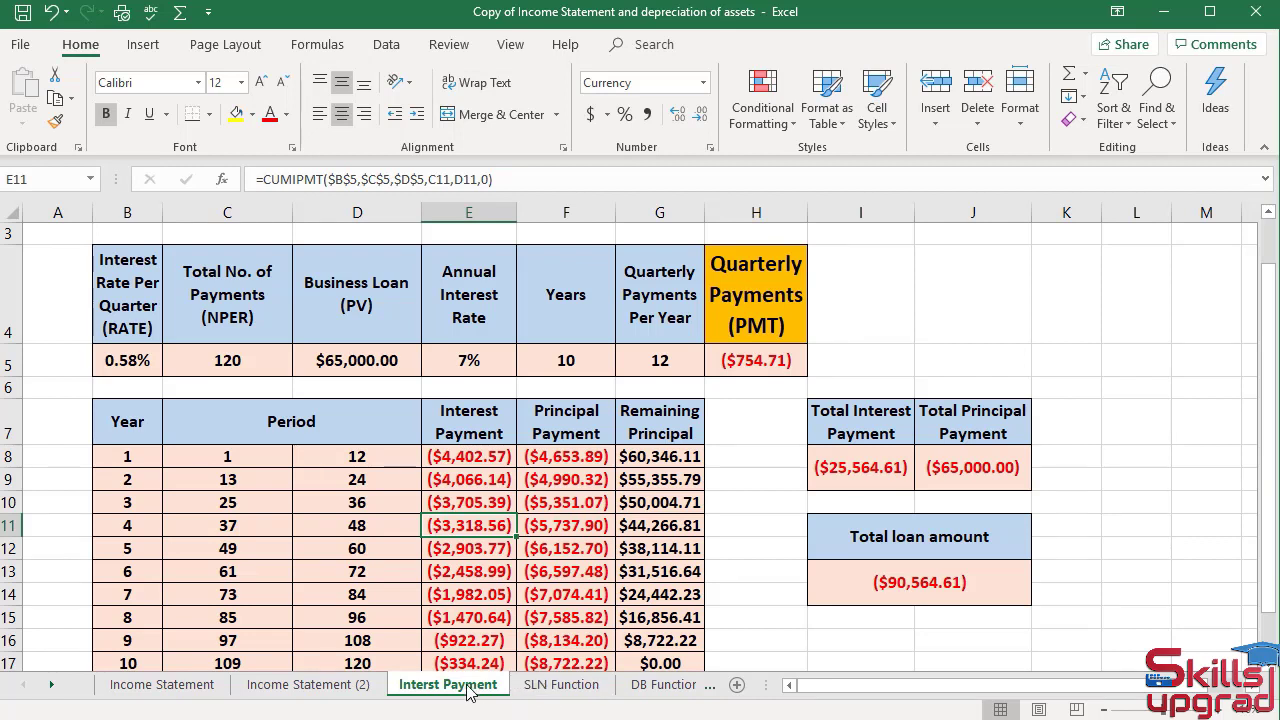
On Income Statement, set E34 Interest Expenses to the negative of the Interst Payment sheet's E8 interest value.
click(188, 686)
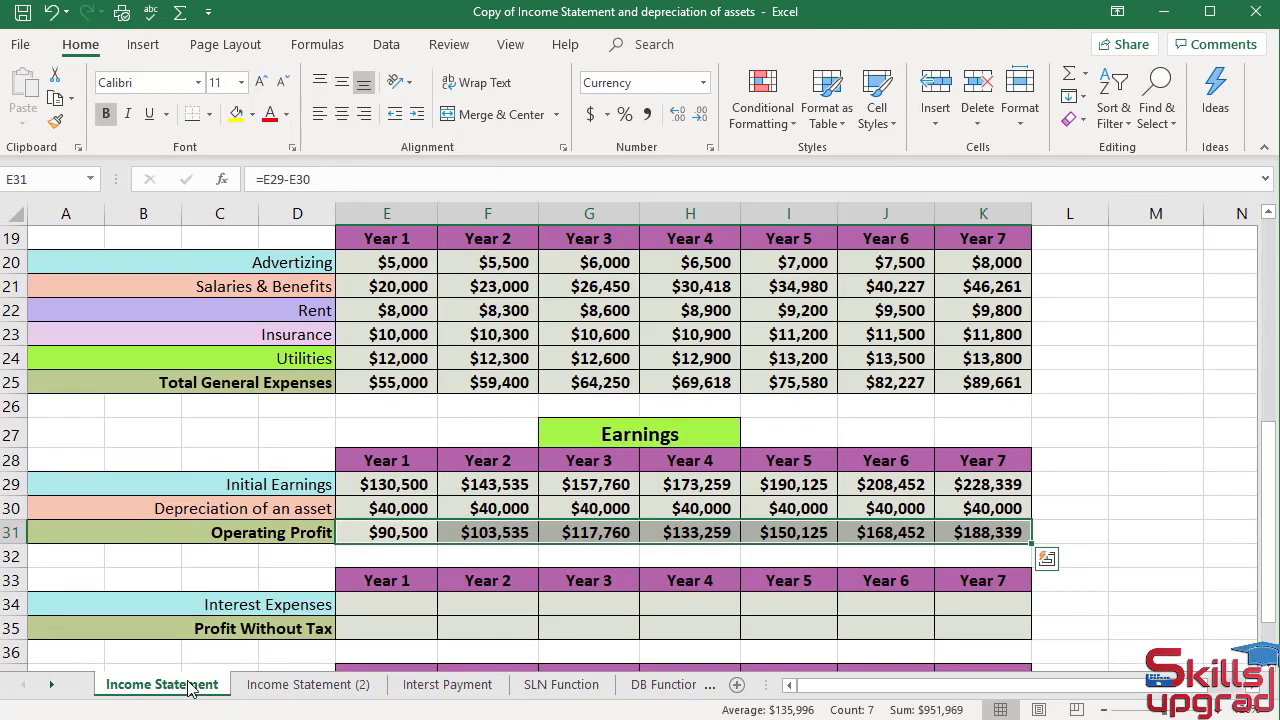
click(342, 606)
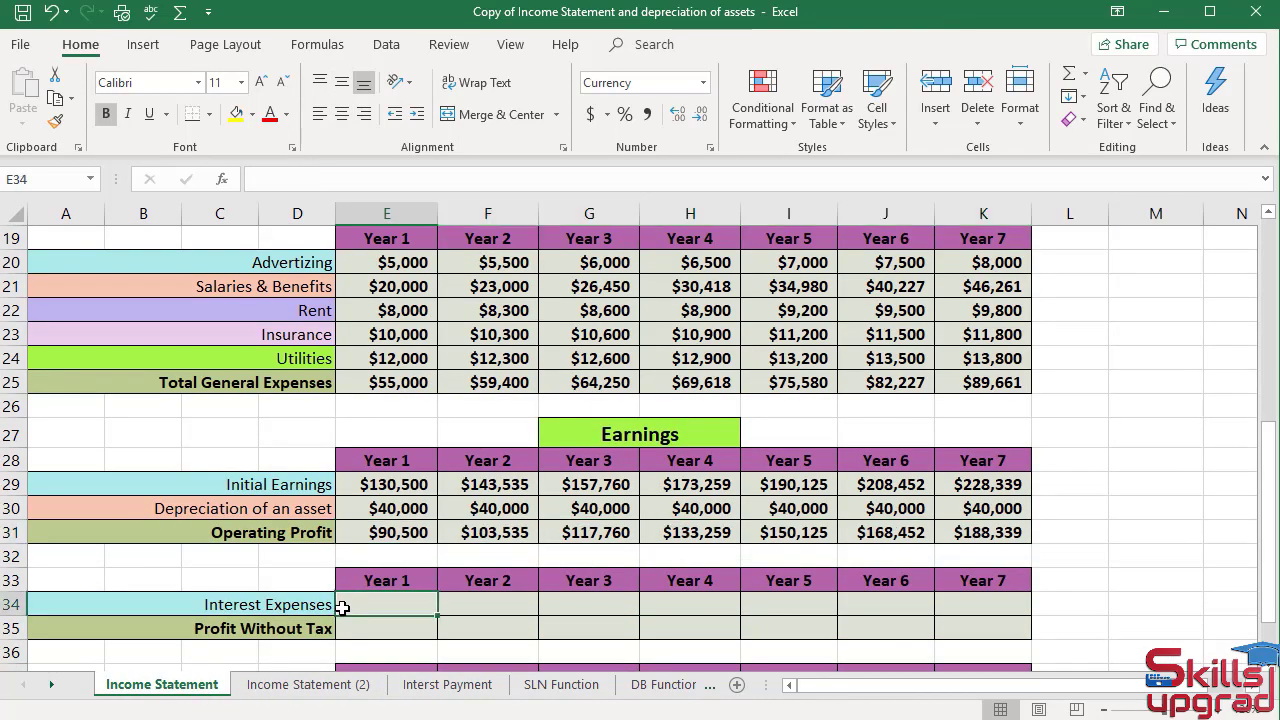
text(=)
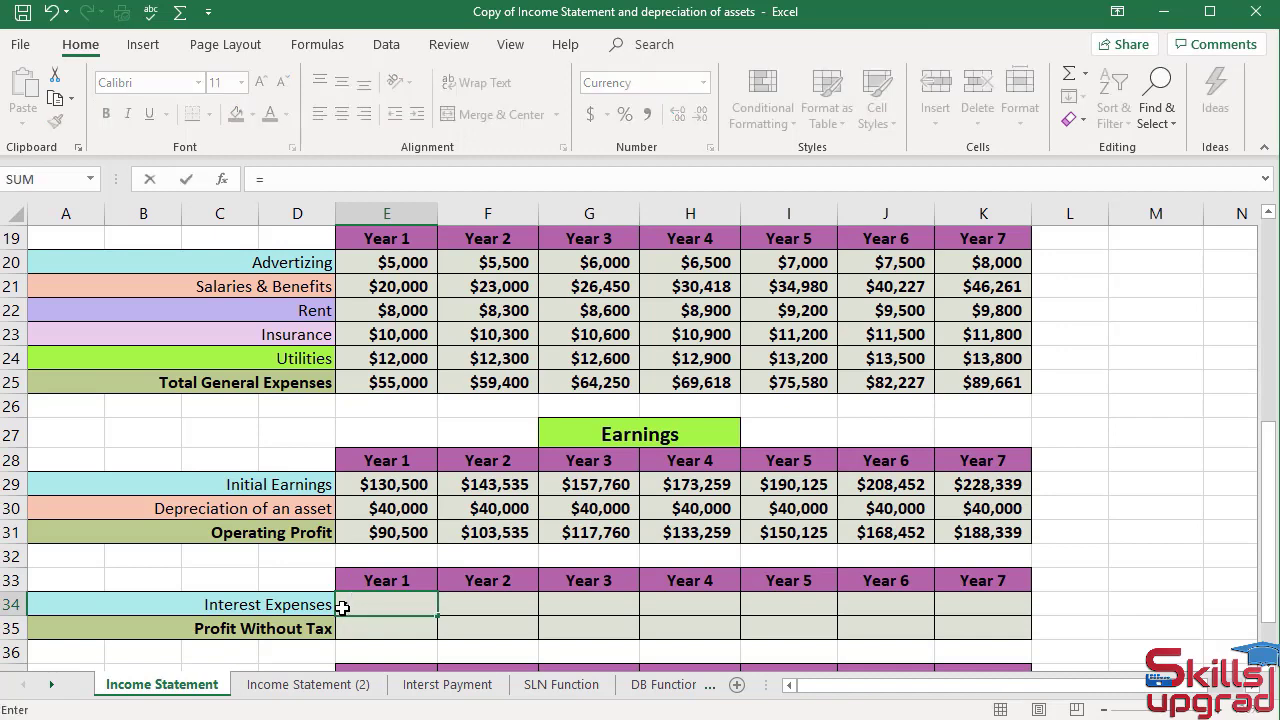
text(-)
click(446, 688)
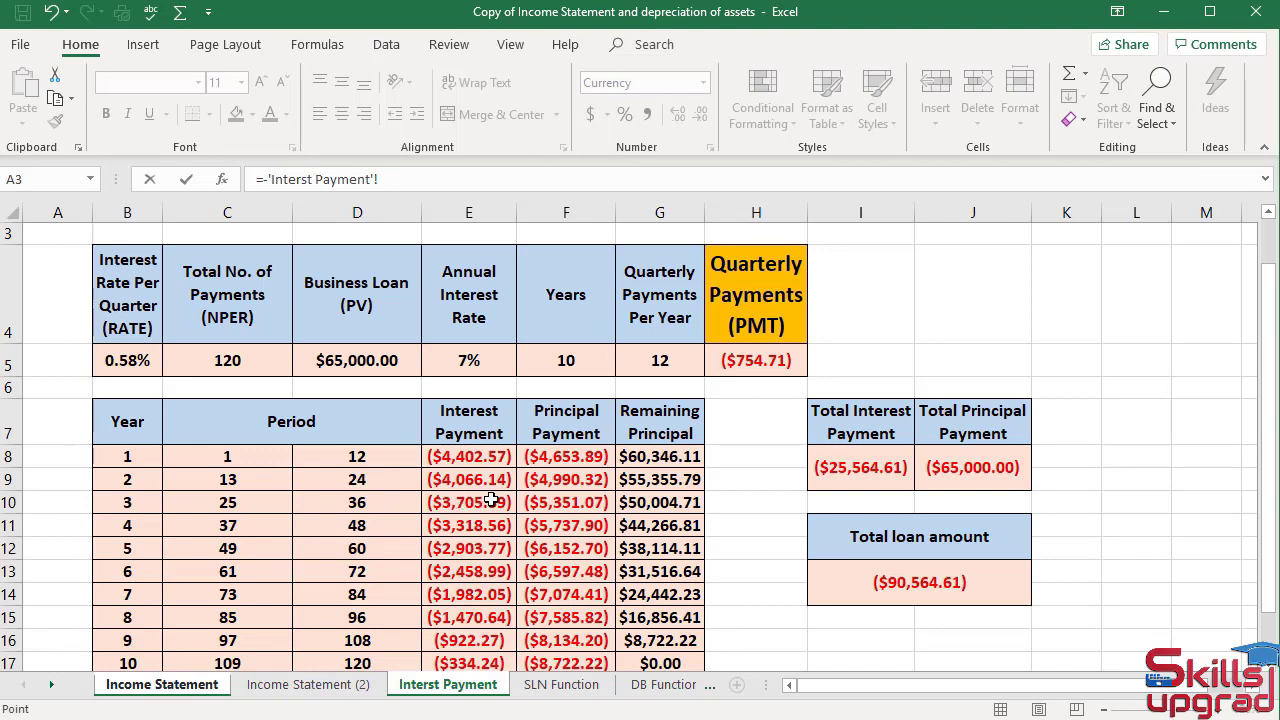
click(487, 458)
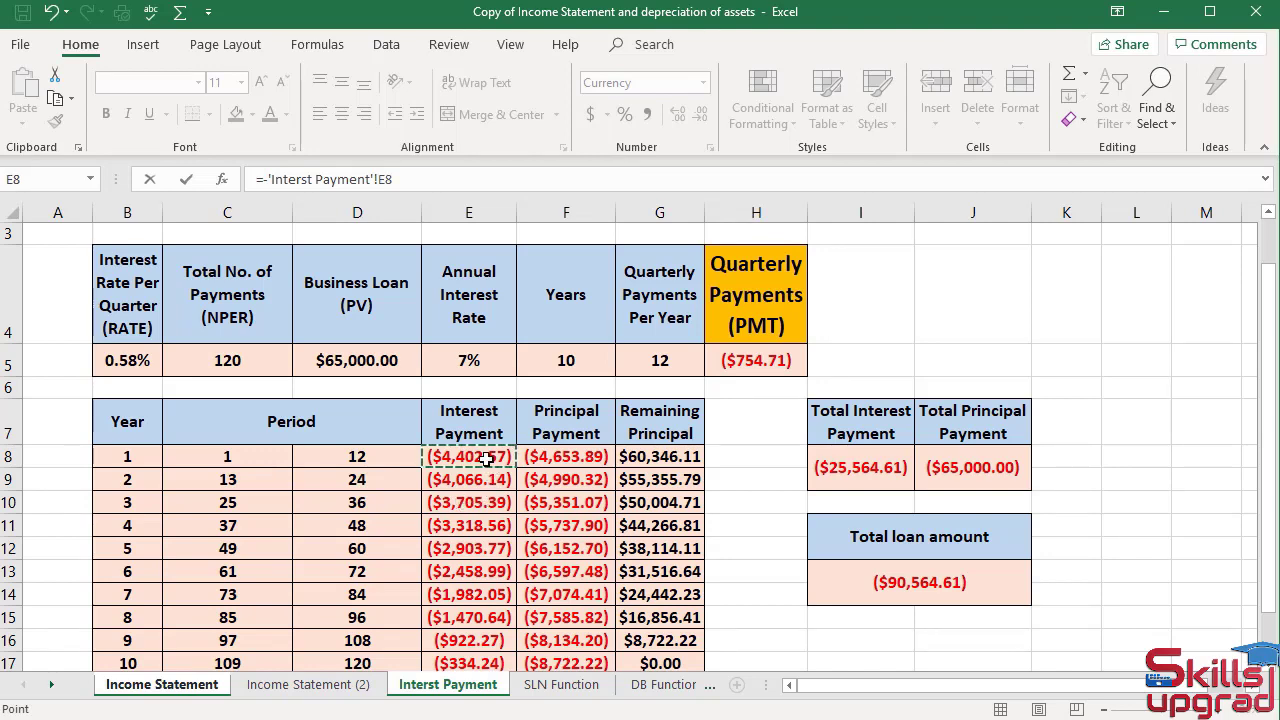
key(Return)
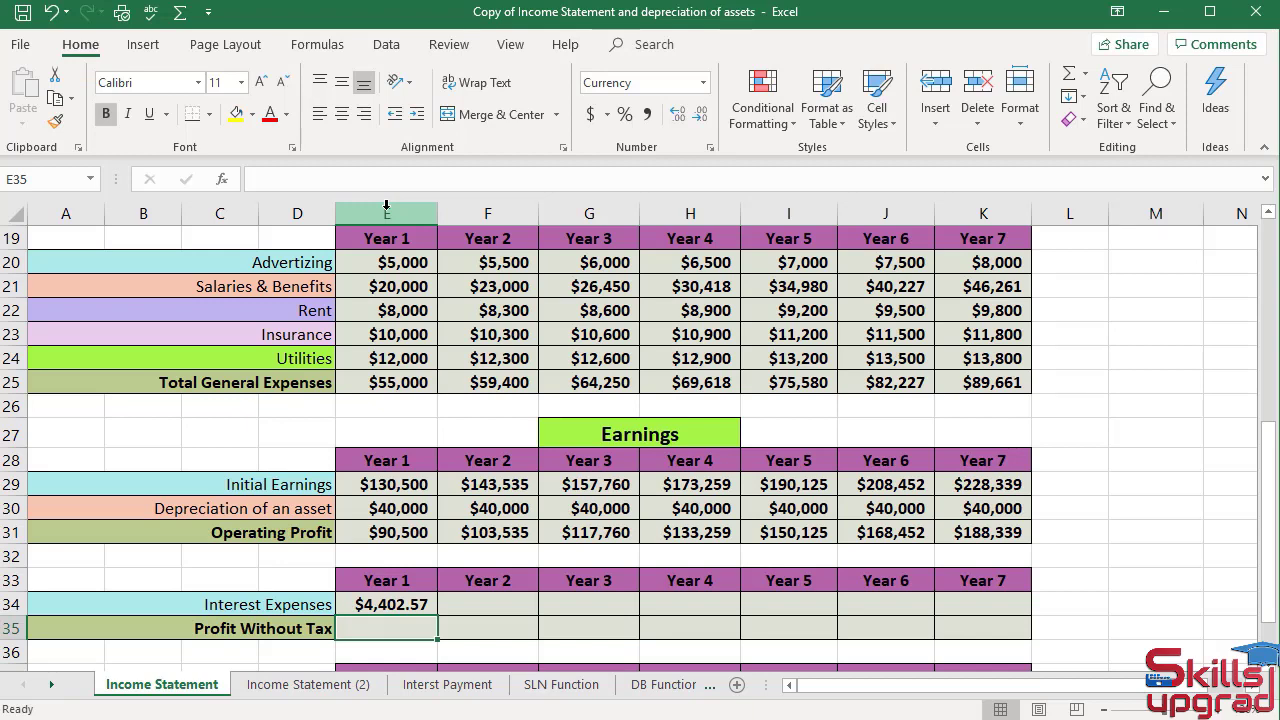
Make E34's reference column-absolute as 'Interst Payment'!$E8 and fill the formula across row 34 to K34.
click(384, 606)
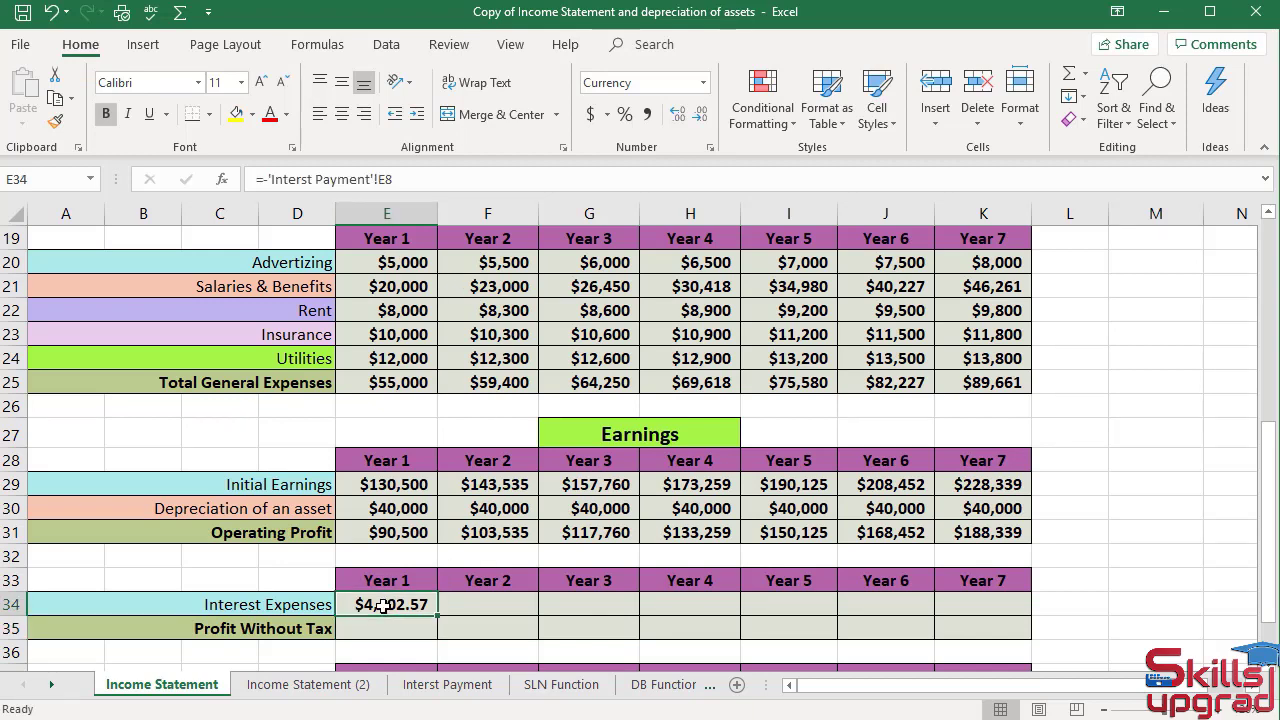
click(380, 178)
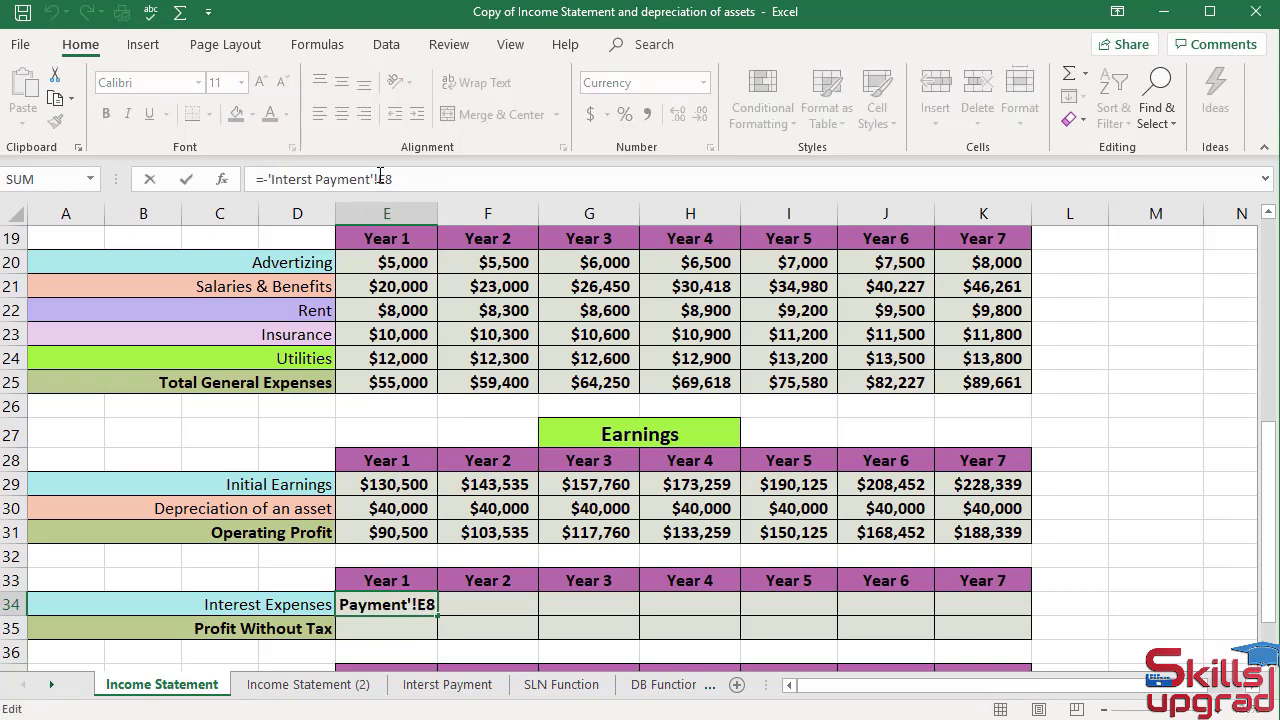
key(F4)
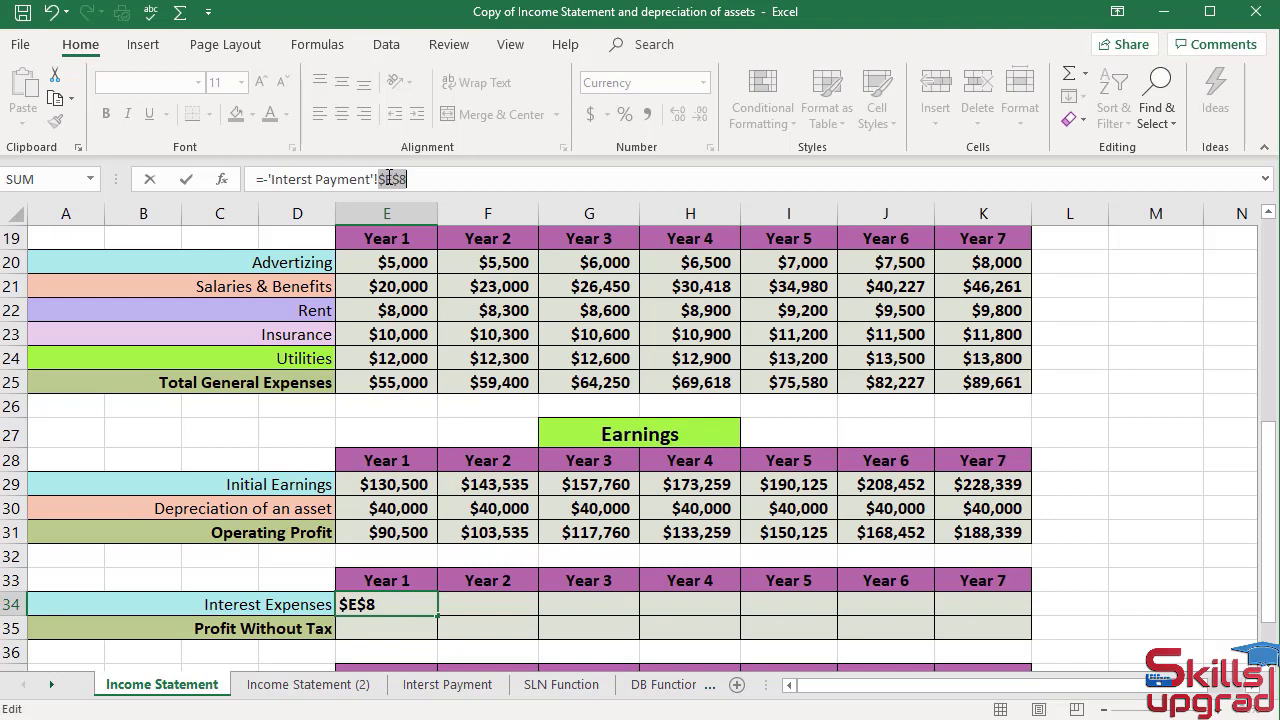
key(F4)
key(F4)
key(Return)
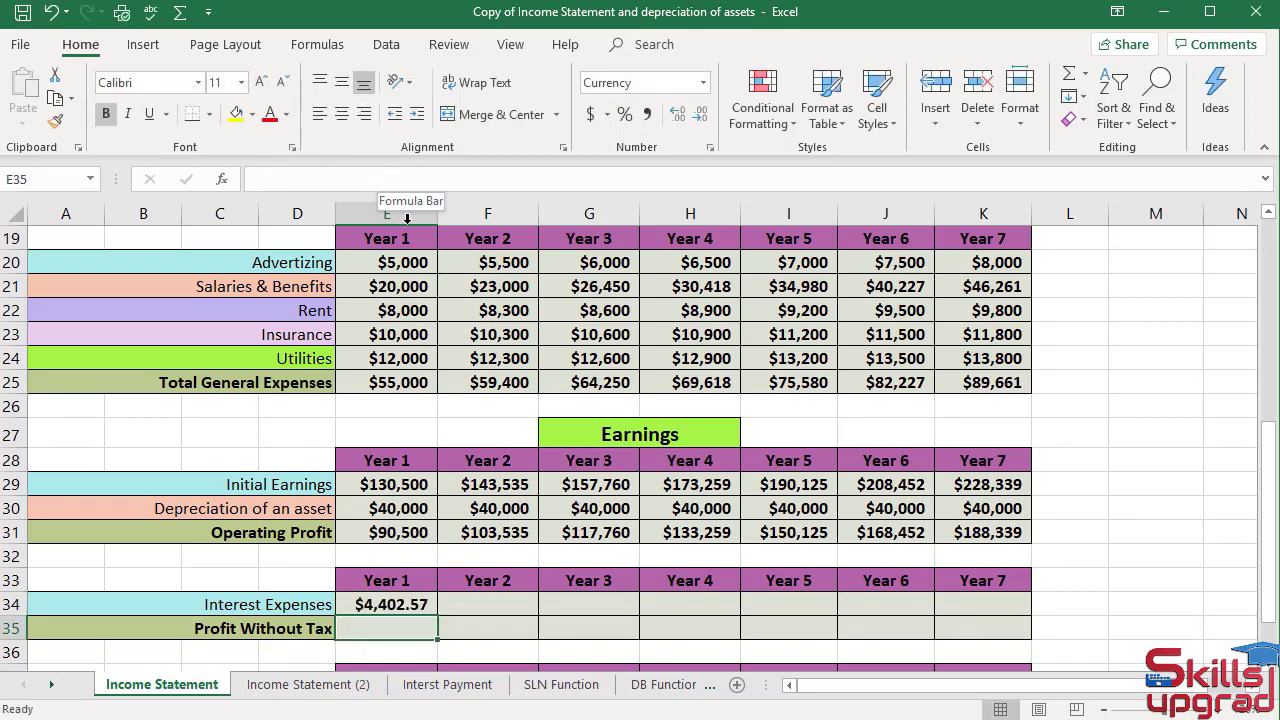
click(390, 606)
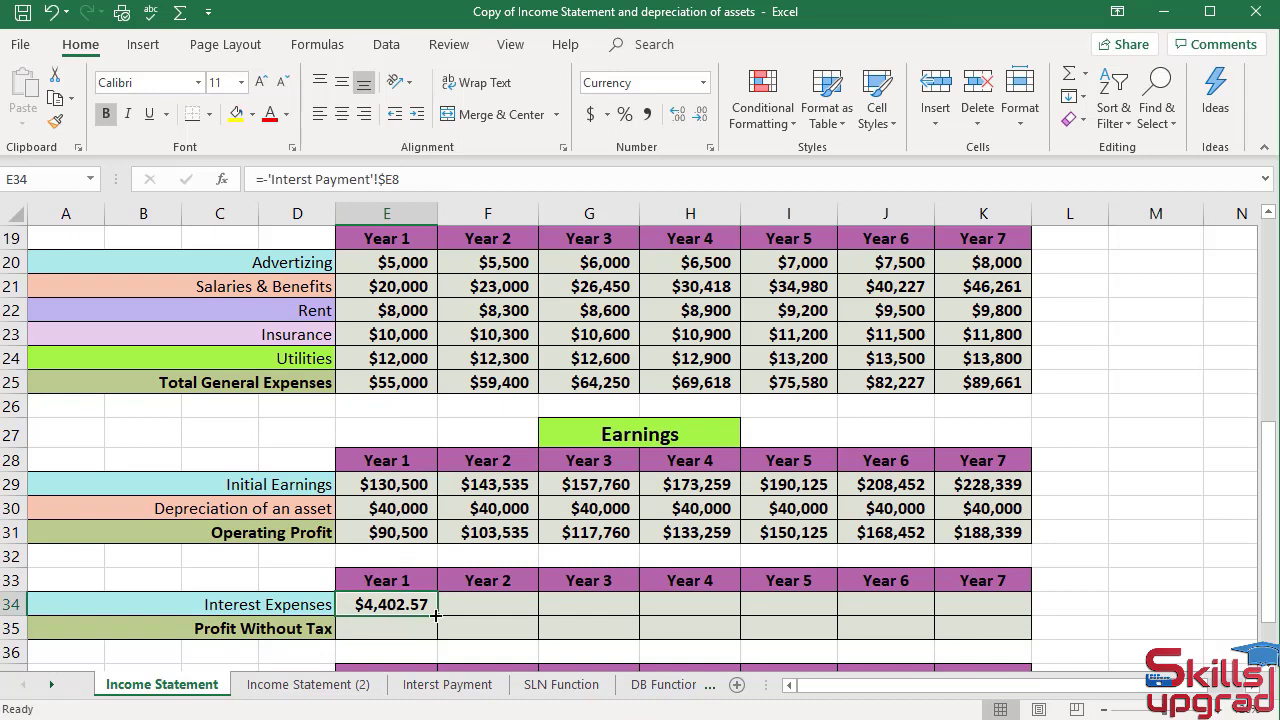
drag(436, 616, 1024, 632)
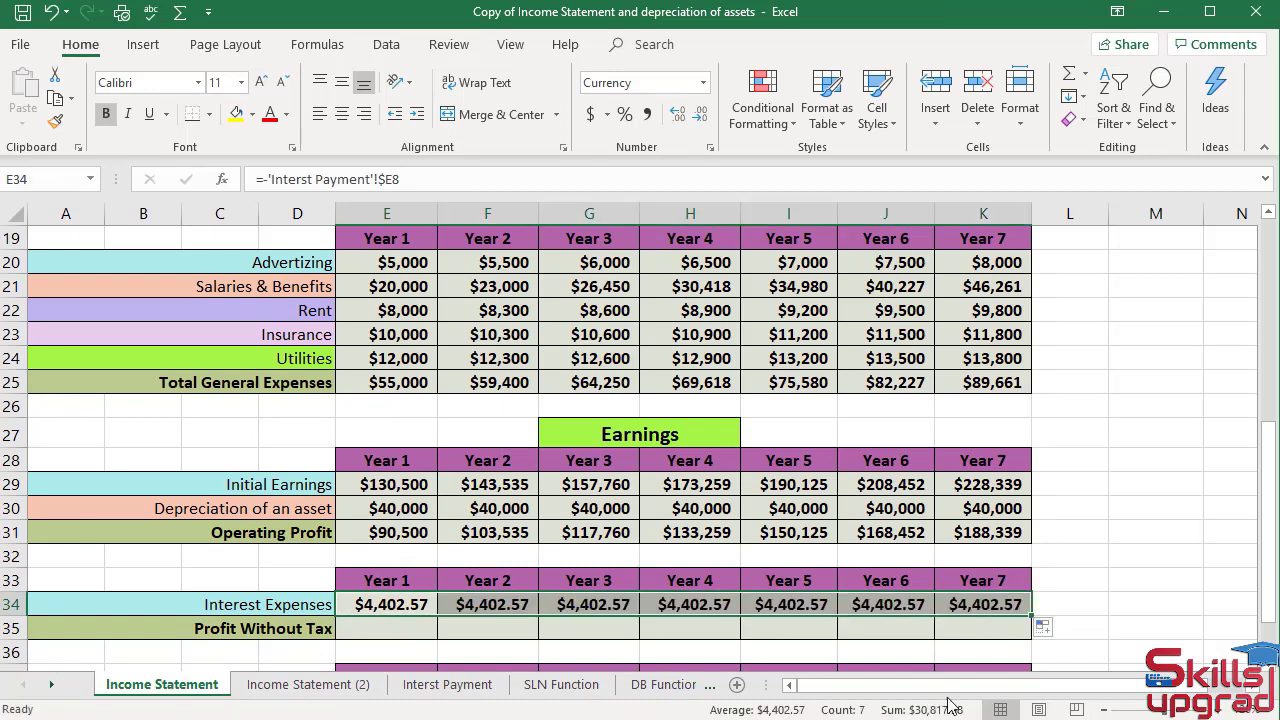
Change F34's formula to reference 'Interst Payment'!$E9 for the Year 2 interest.
click(490, 688)
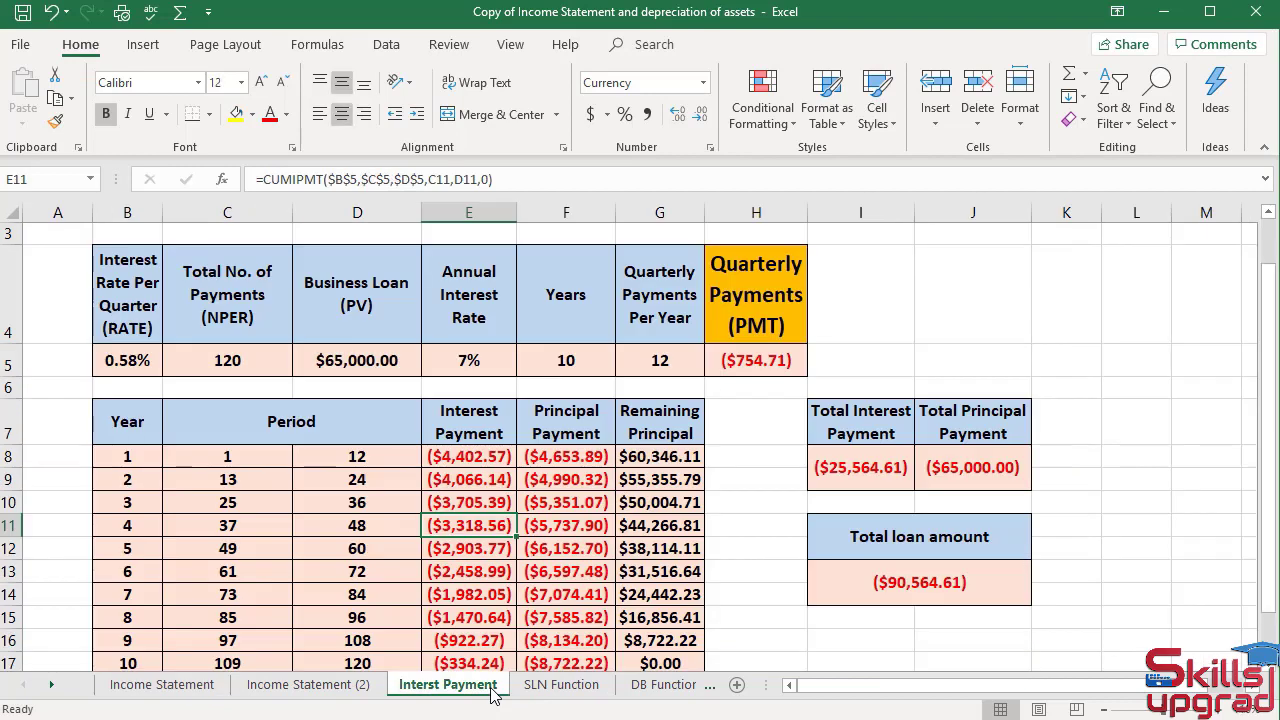
click(449, 480)
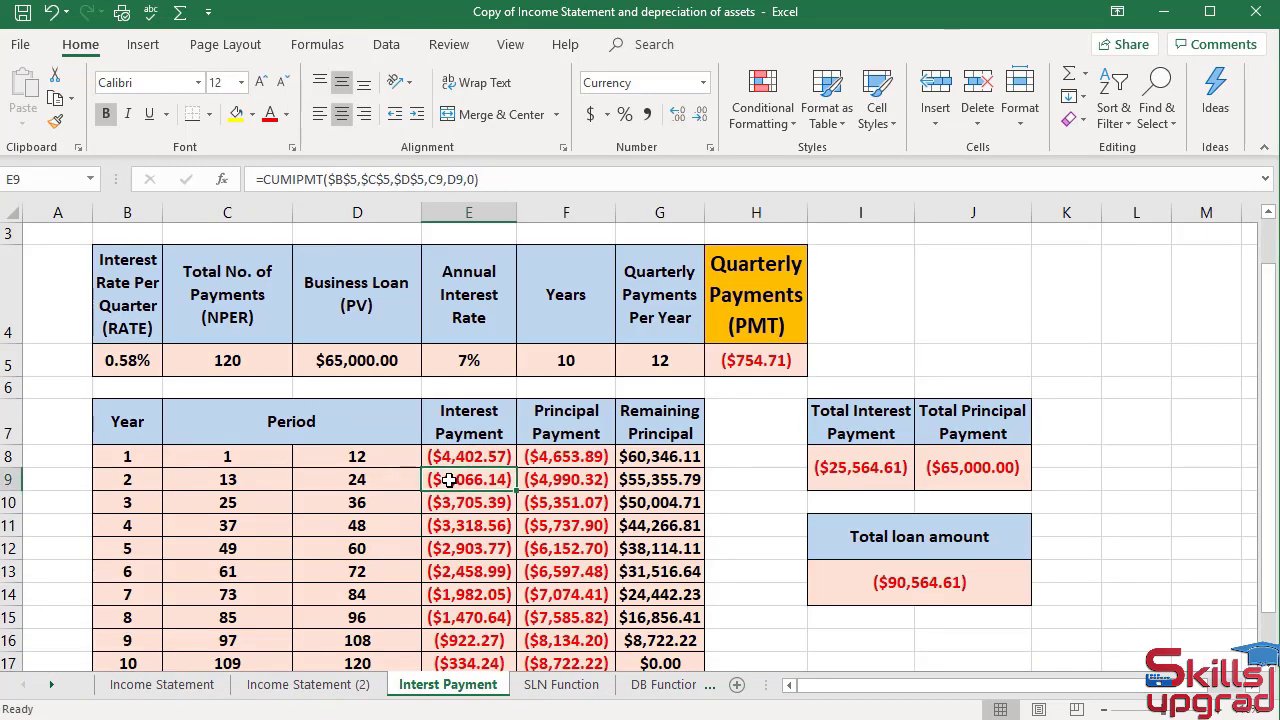
click(197, 686)
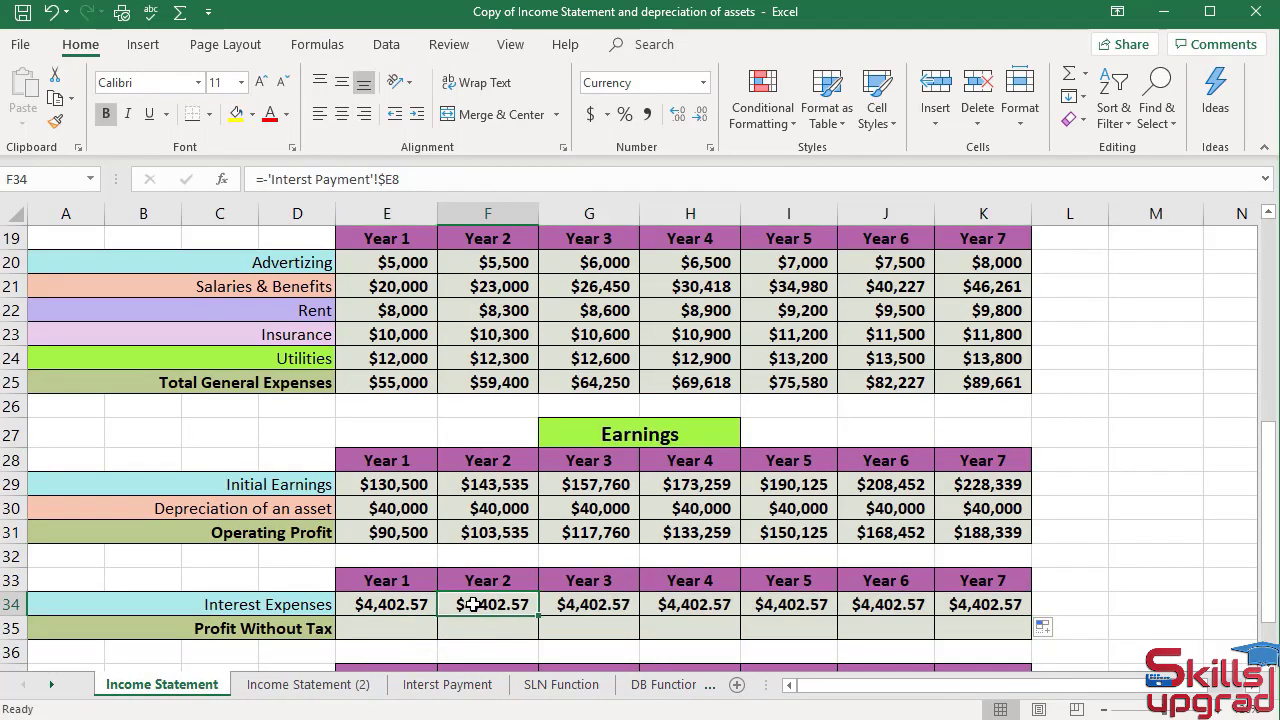
click(473, 604)
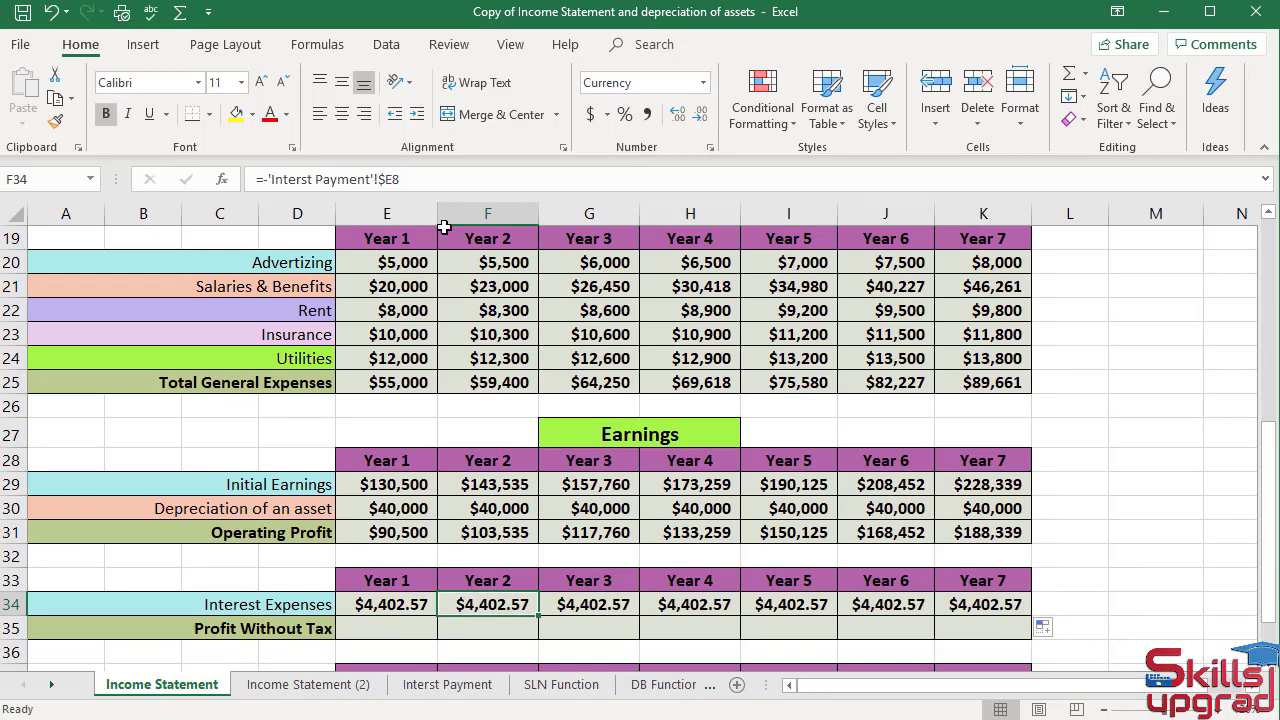
click(414, 178)
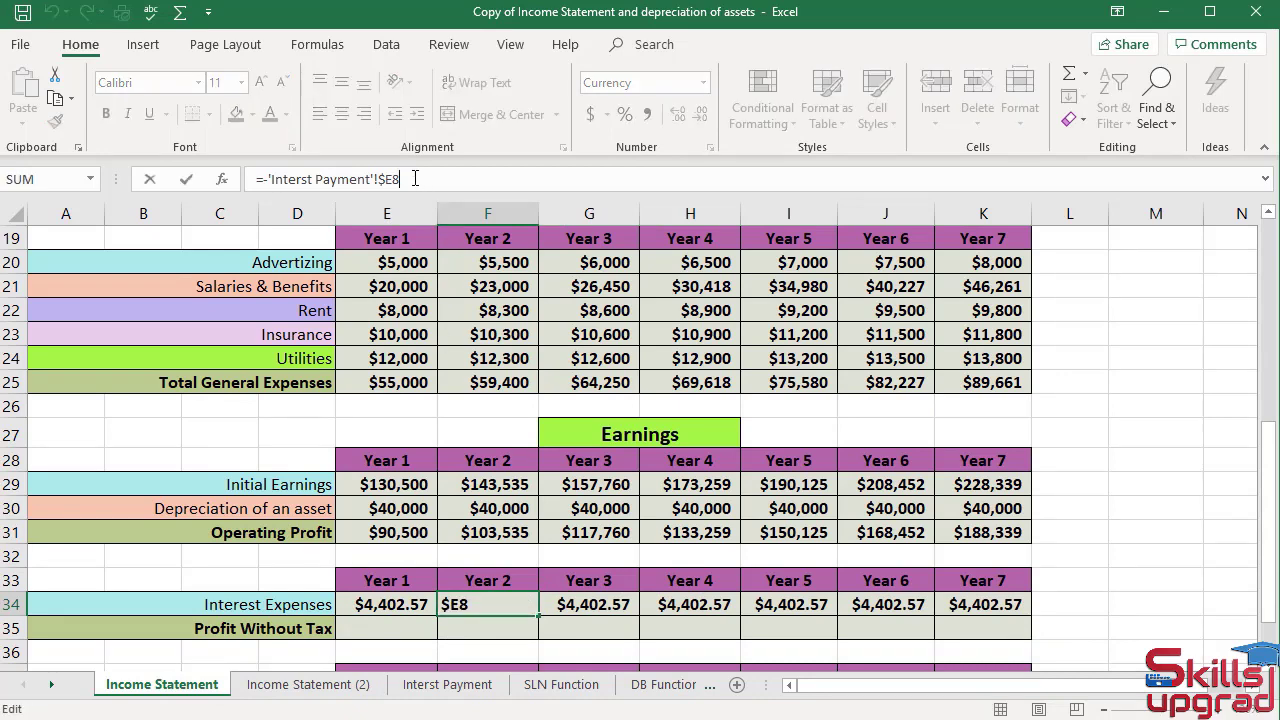
key(BackSpace)
text(9)
key(Return)
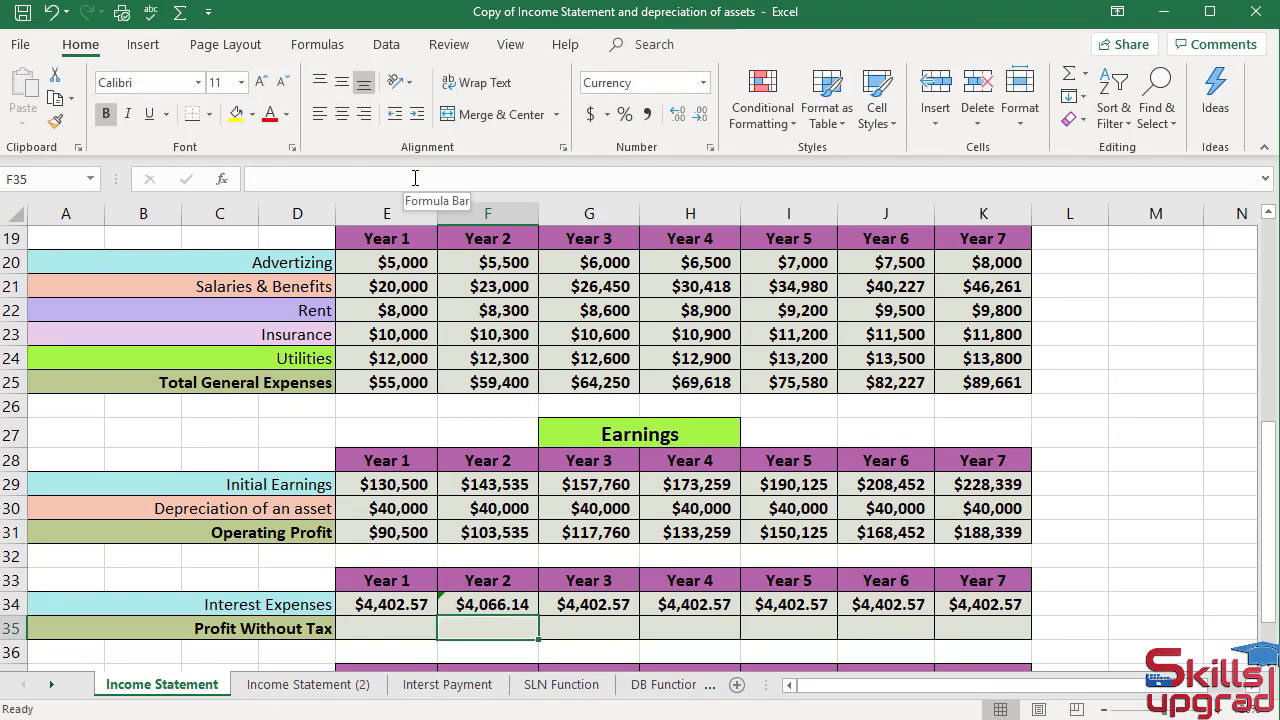